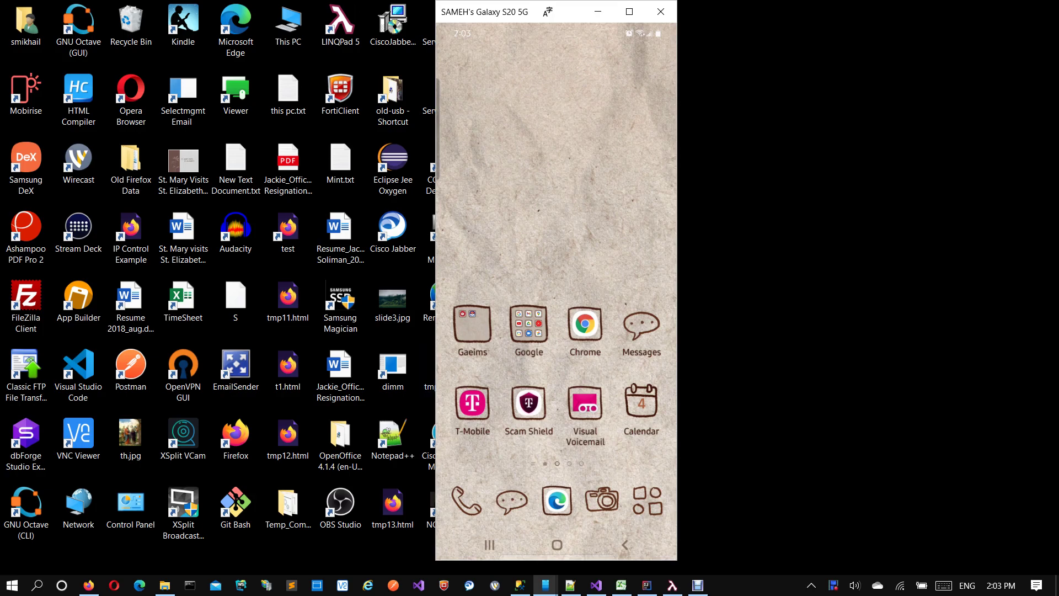
Step: Open the first nomination link dated Tuesday, February 2, 2021 in the coc-services Phone message conversation
click(512, 500)
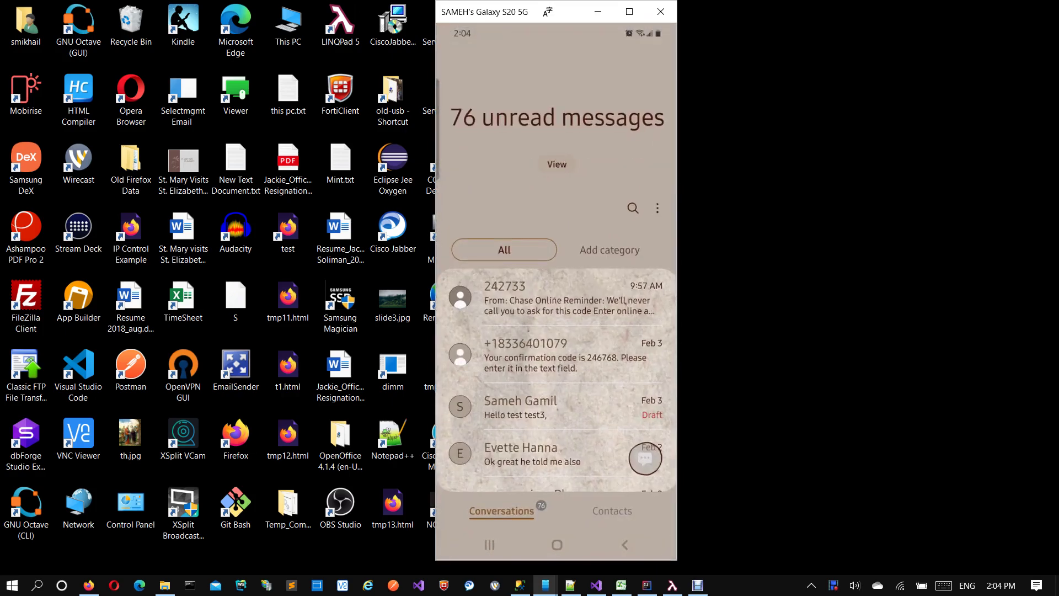
scroll(556, 298, down, 3)
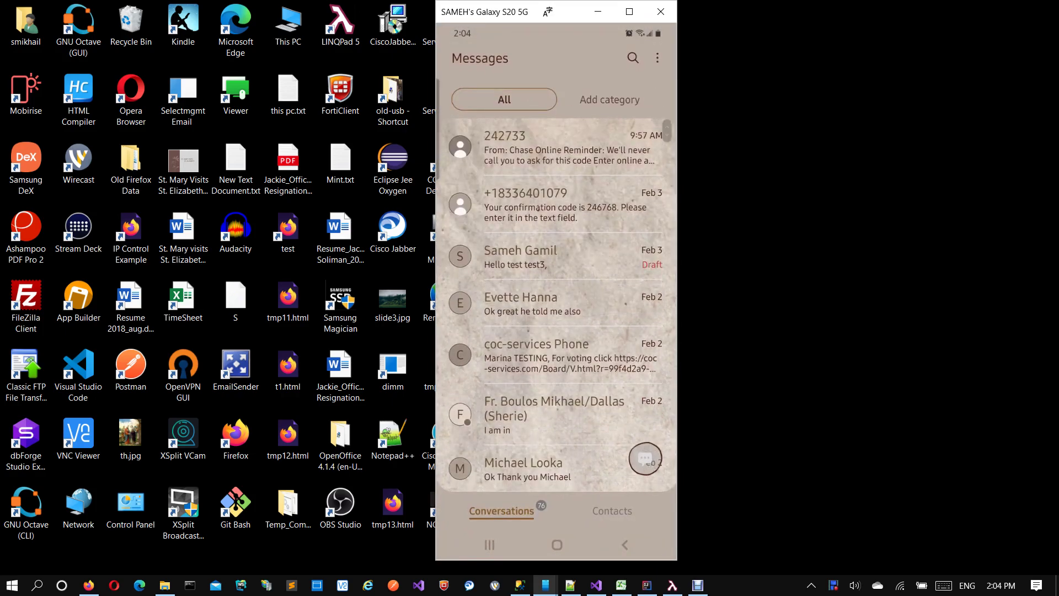
click(553, 356)
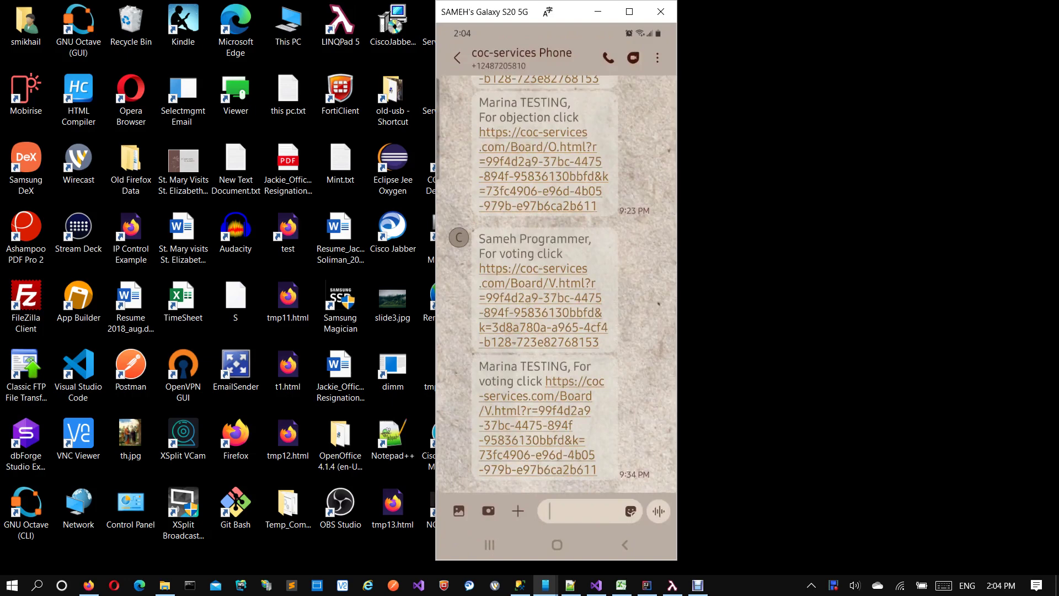
scroll(556, 284, up, 5)
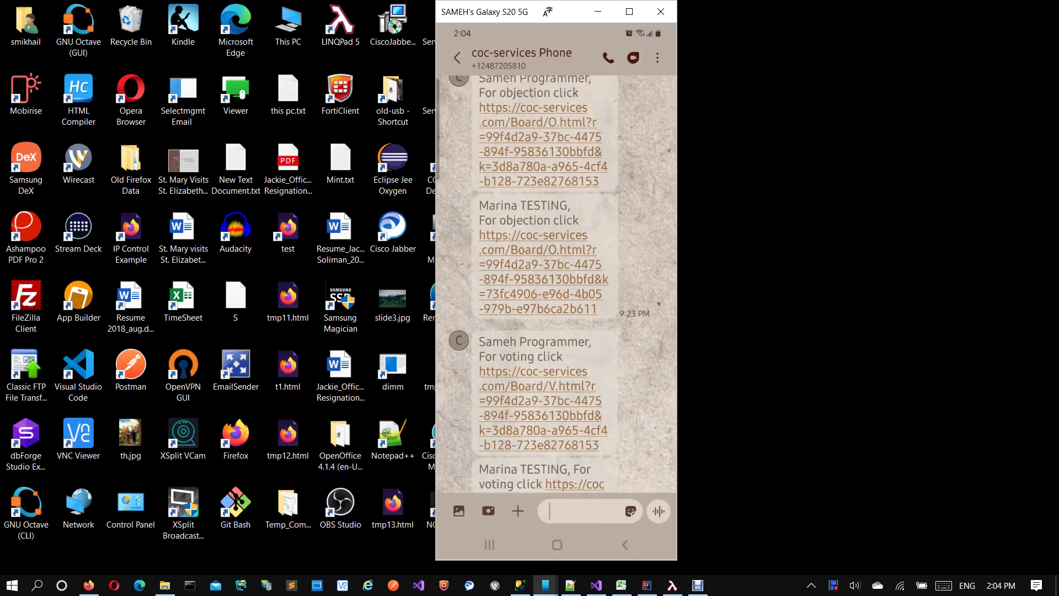
scroll(556, 284, up, 5)
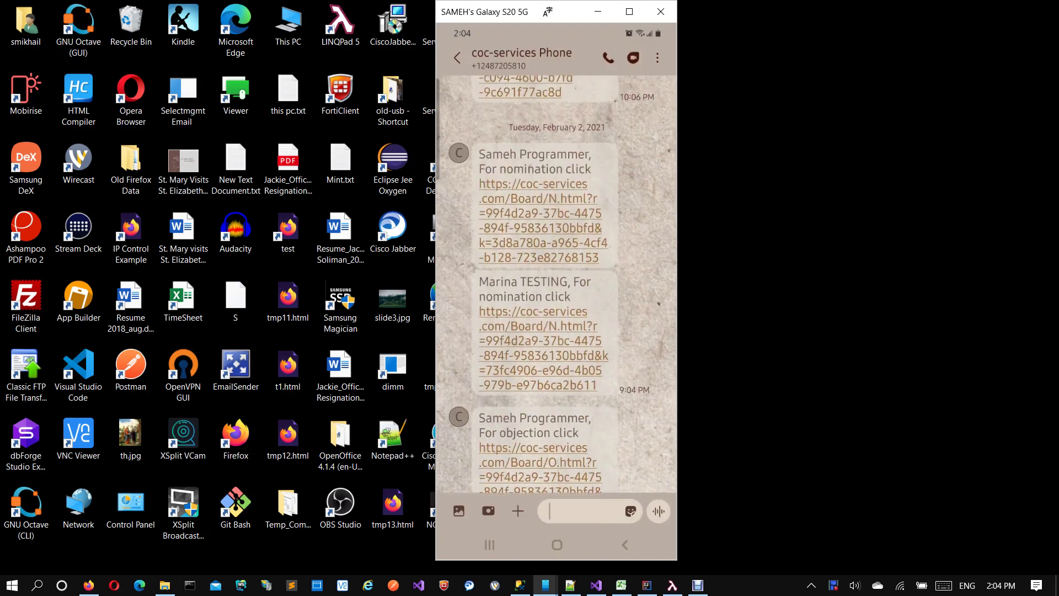
click(544, 248)
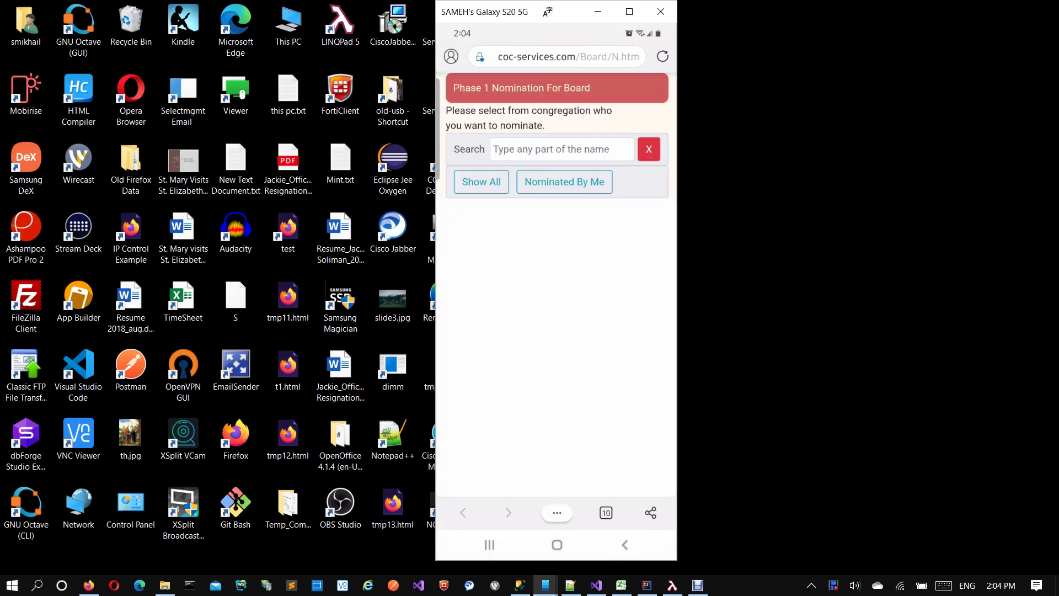
Step: Search the congregation list for "Geo" and nominate the fourth person in the results
click(562, 149)
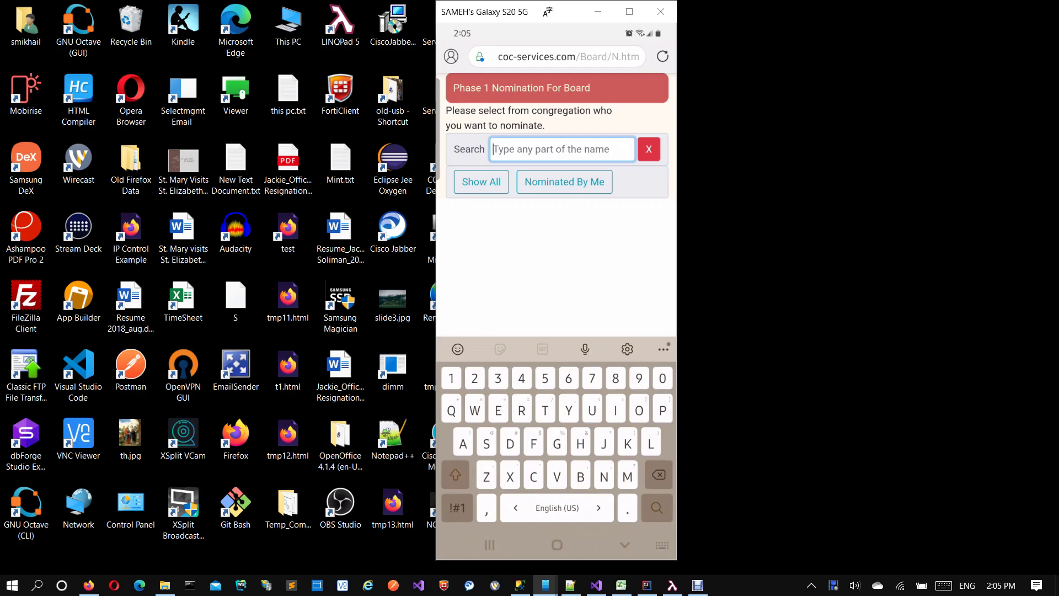
text(Ge)
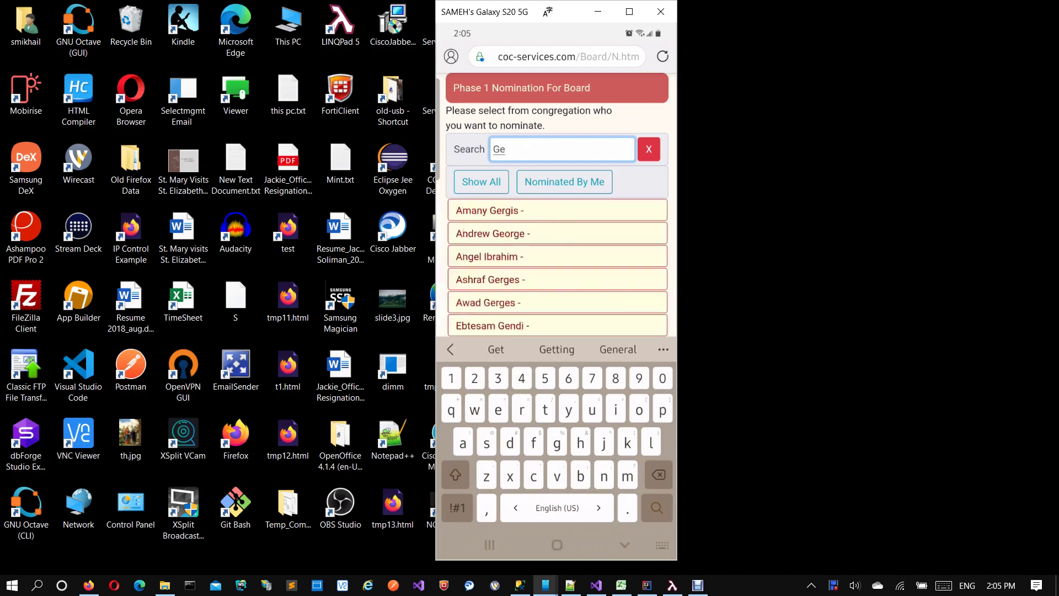
text(o)
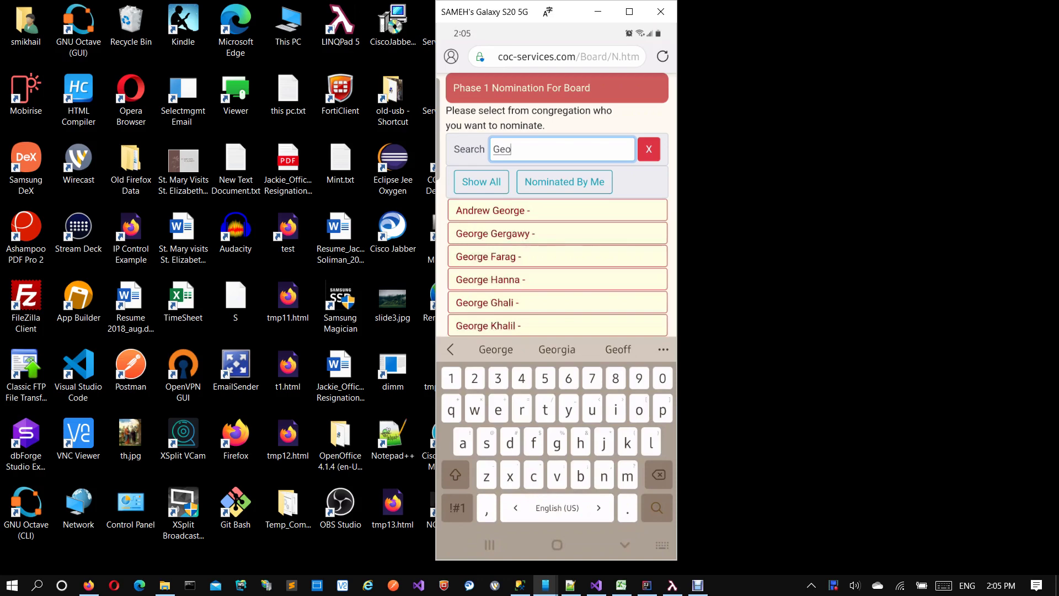
click(557, 234)
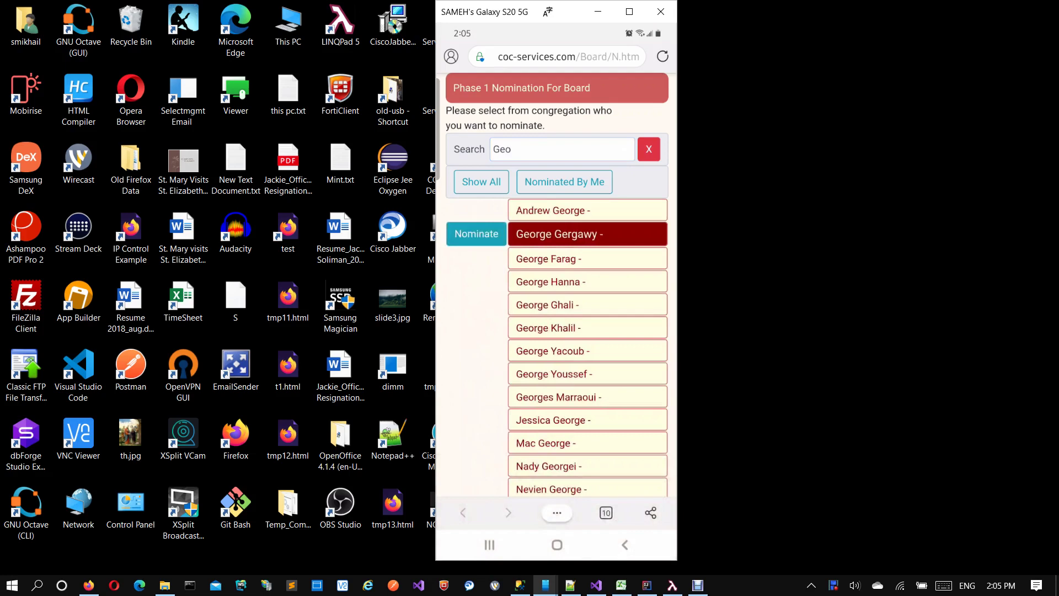
click(558, 282)
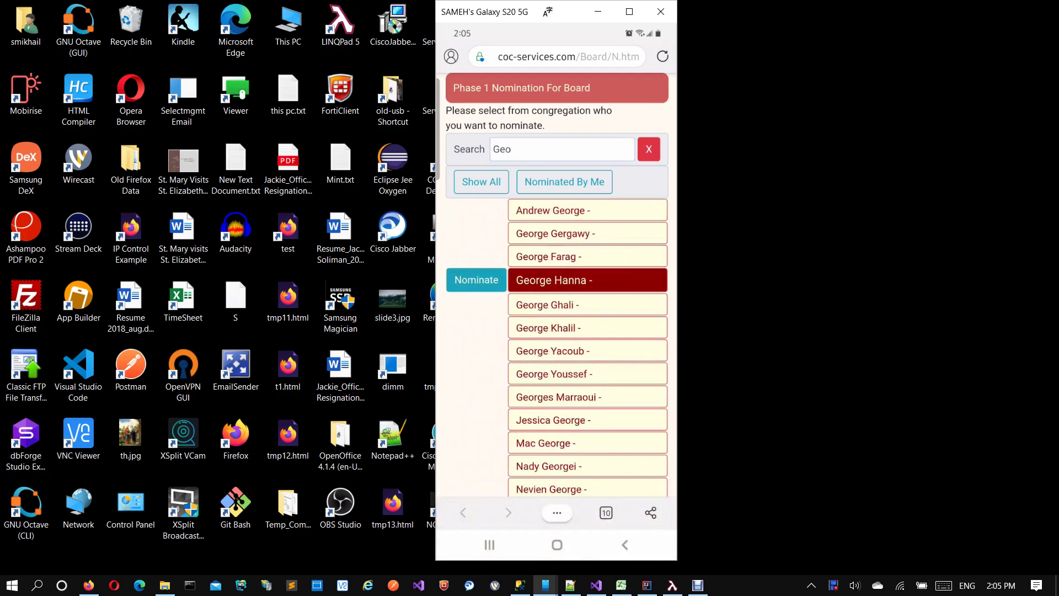
click(476, 279)
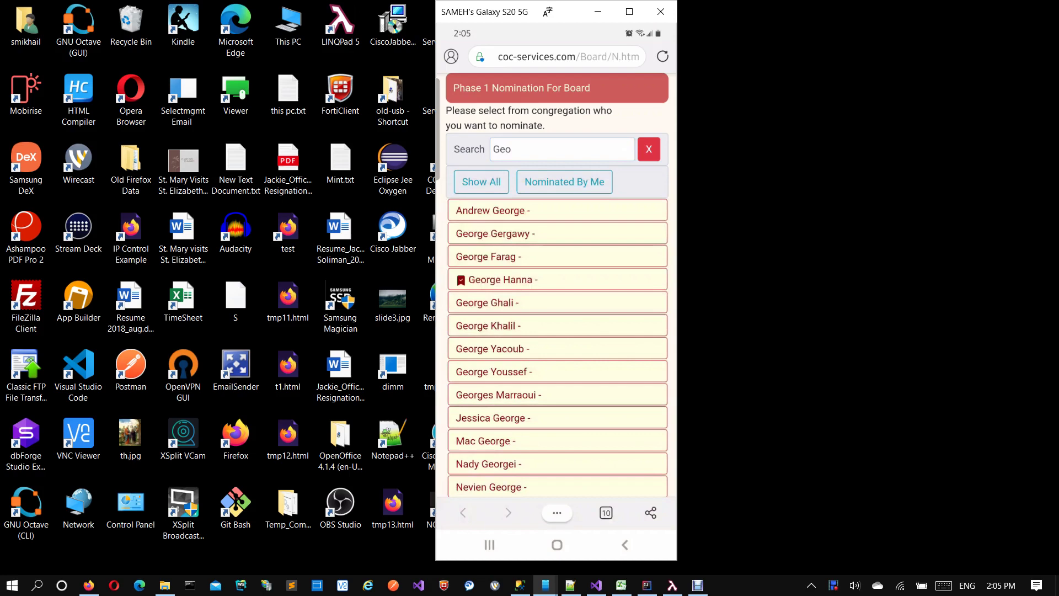
Step: Nominate the seventh person in the results and withdraw that same nomination
click(557, 349)
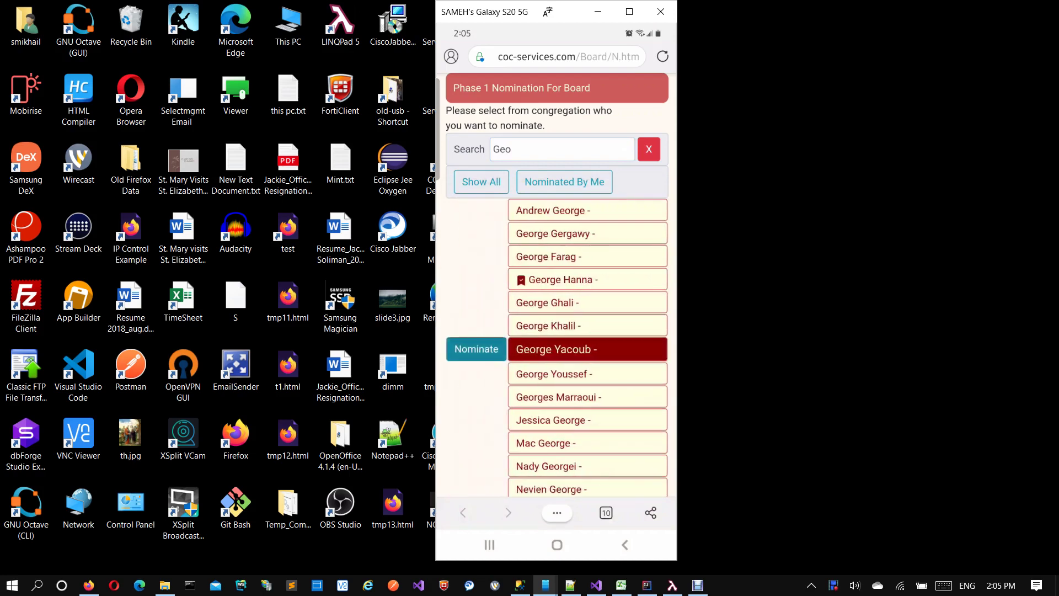
click(476, 348)
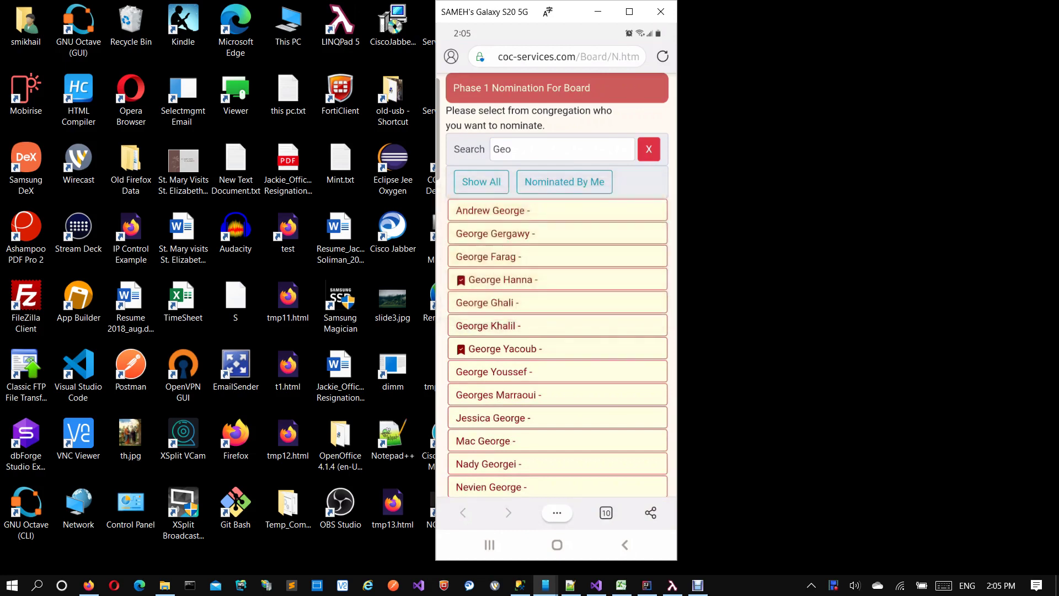
click(556, 348)
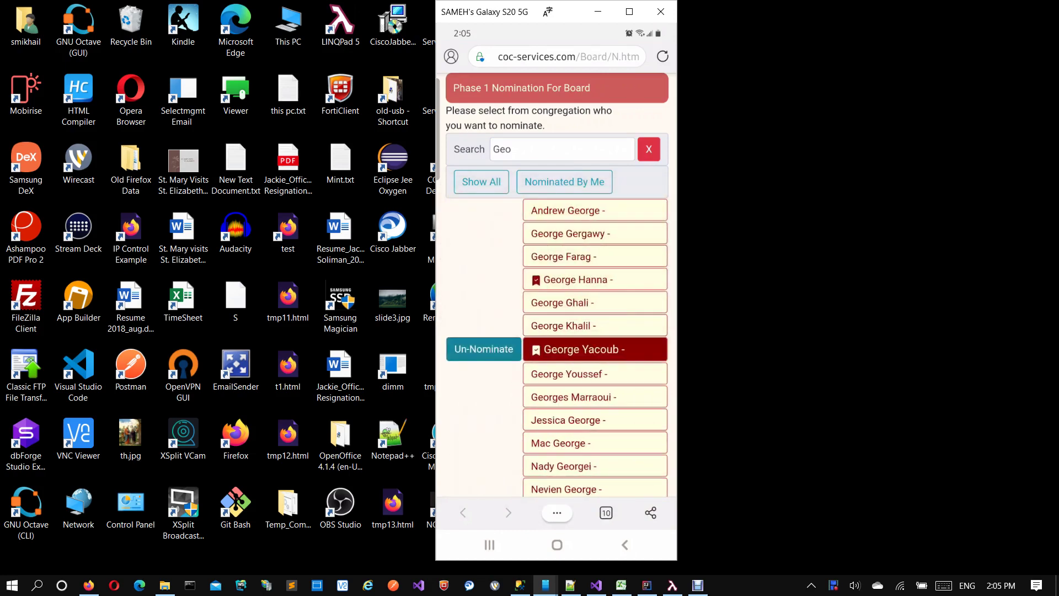
click(484, 348)
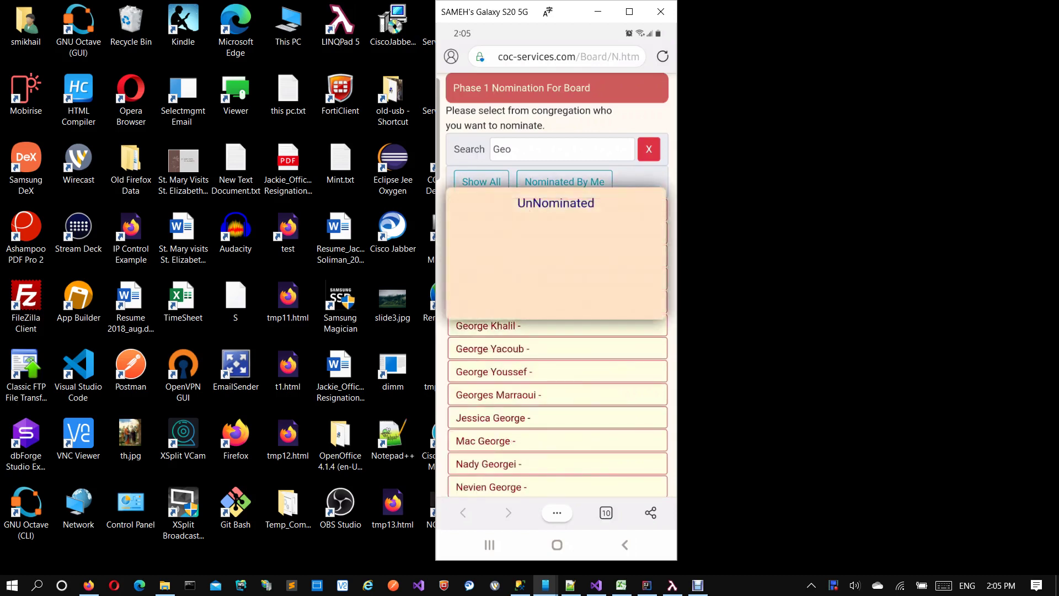
Step: Nominate the sixth person in the results and list only the people nominated by me
click(557, 326)
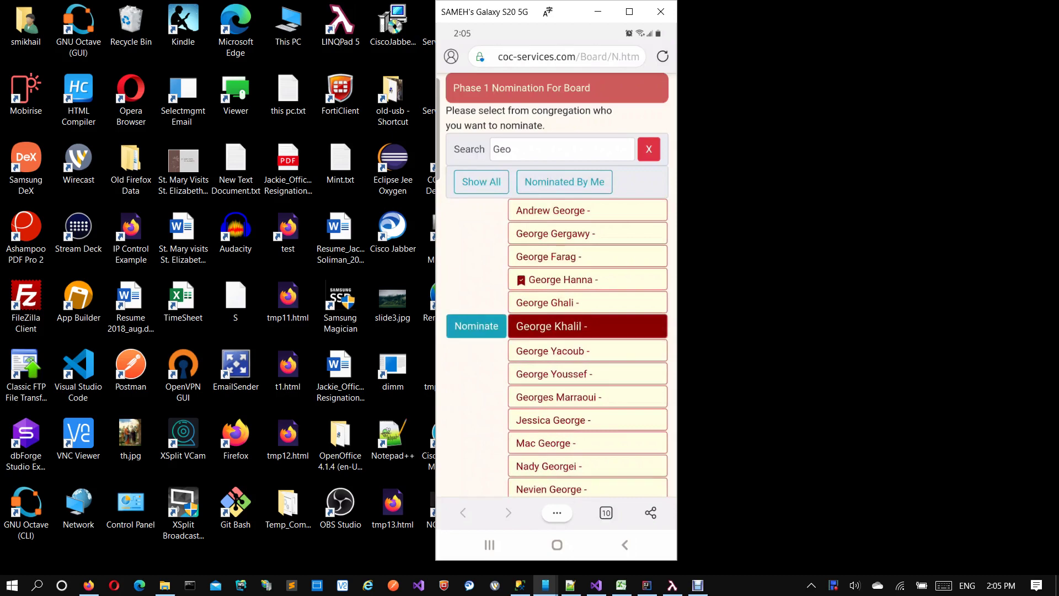
click(477, 326)
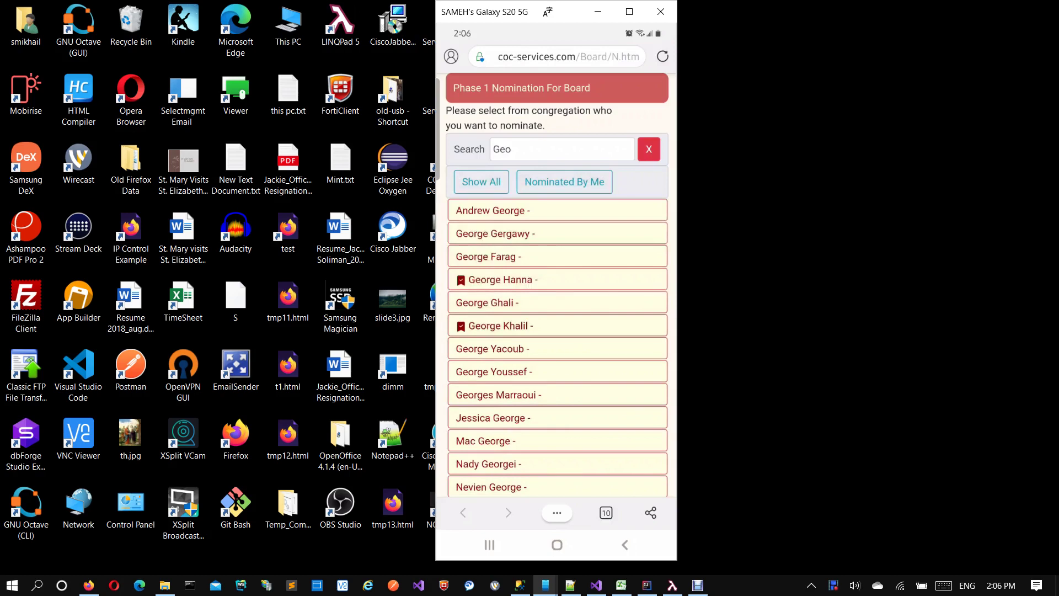
scroll(556, 285, down, 1)
scroll(557, 285, up, 1)
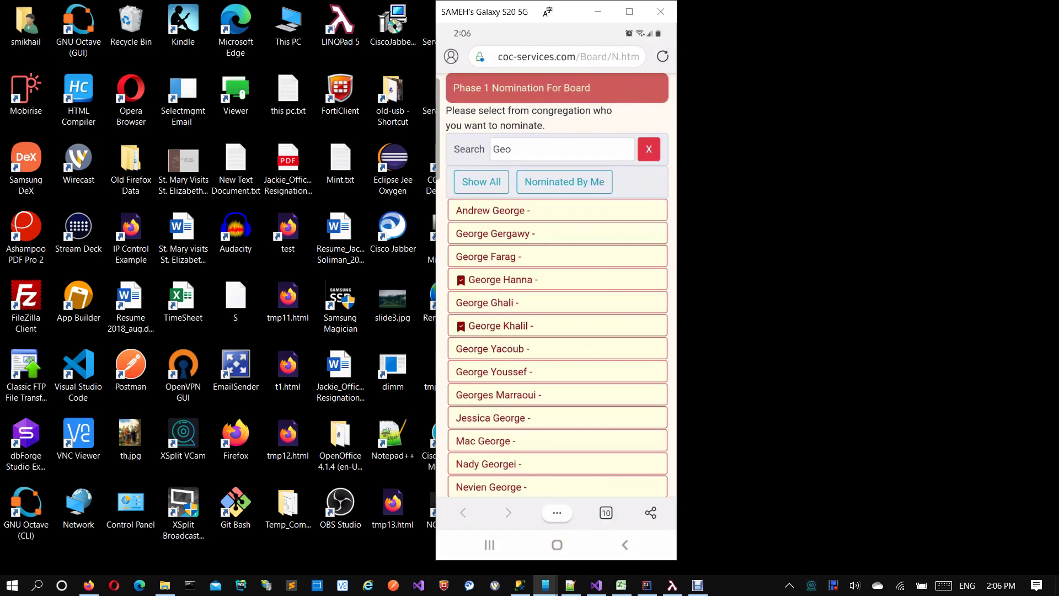
click(564, 182)
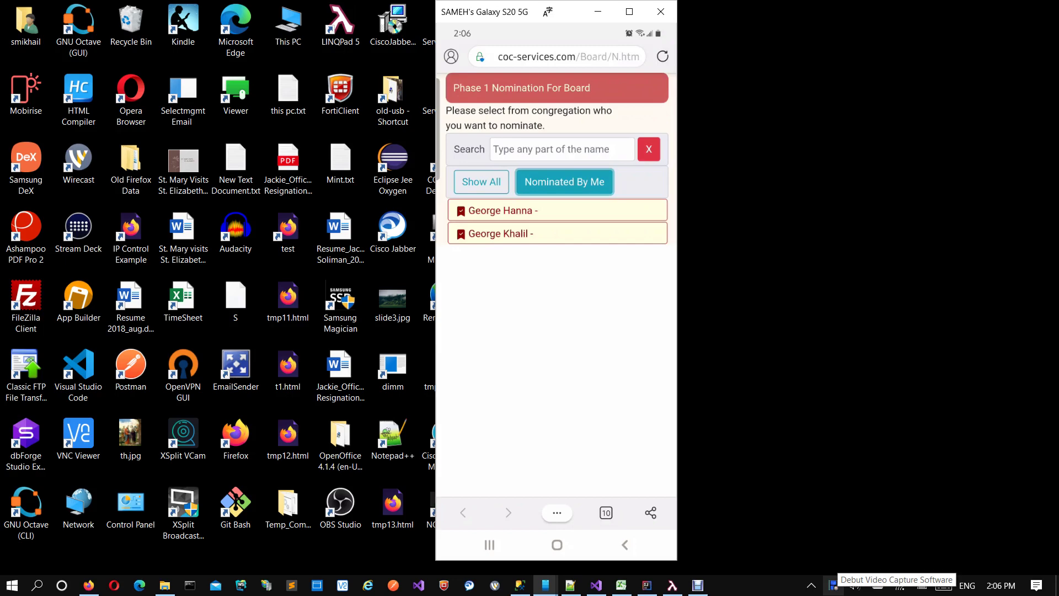
click(833, 585)
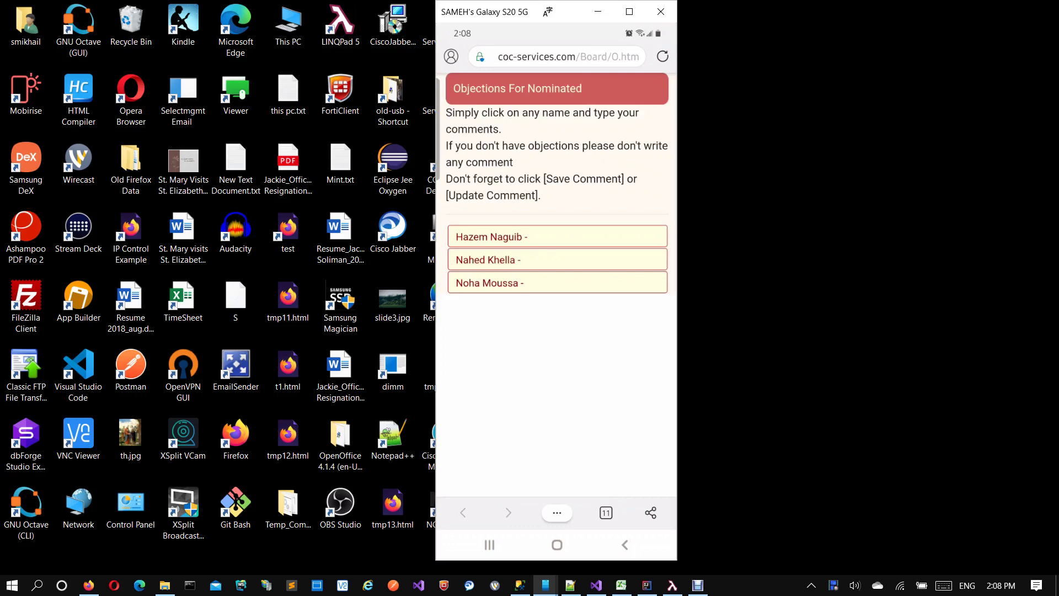
Step: Save the comment "Test Objection" for the second nominee on the objections page and reopen it to check the text
click(557, 260)
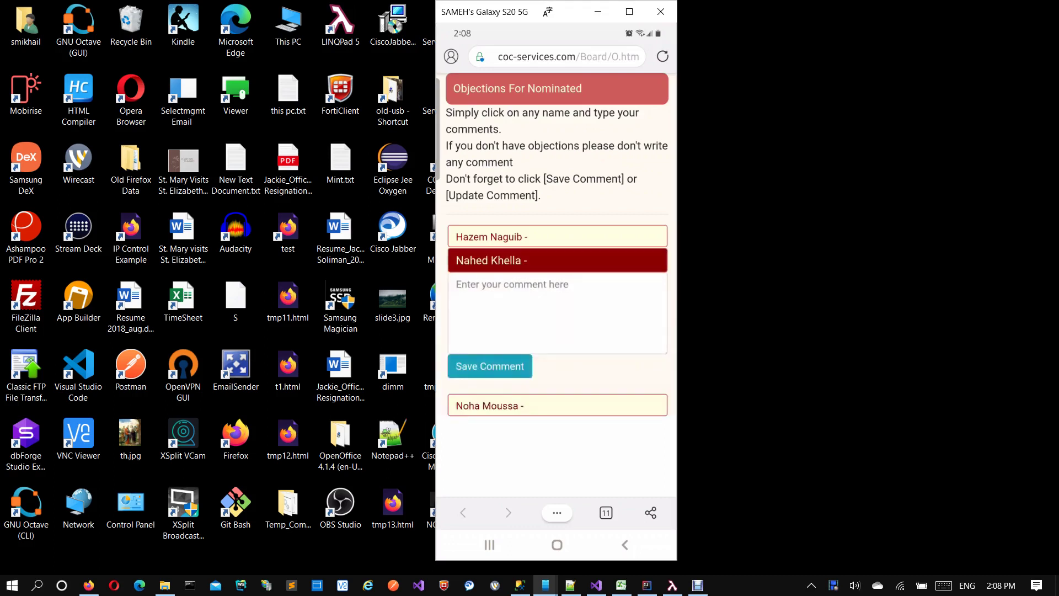
click(557, 312)
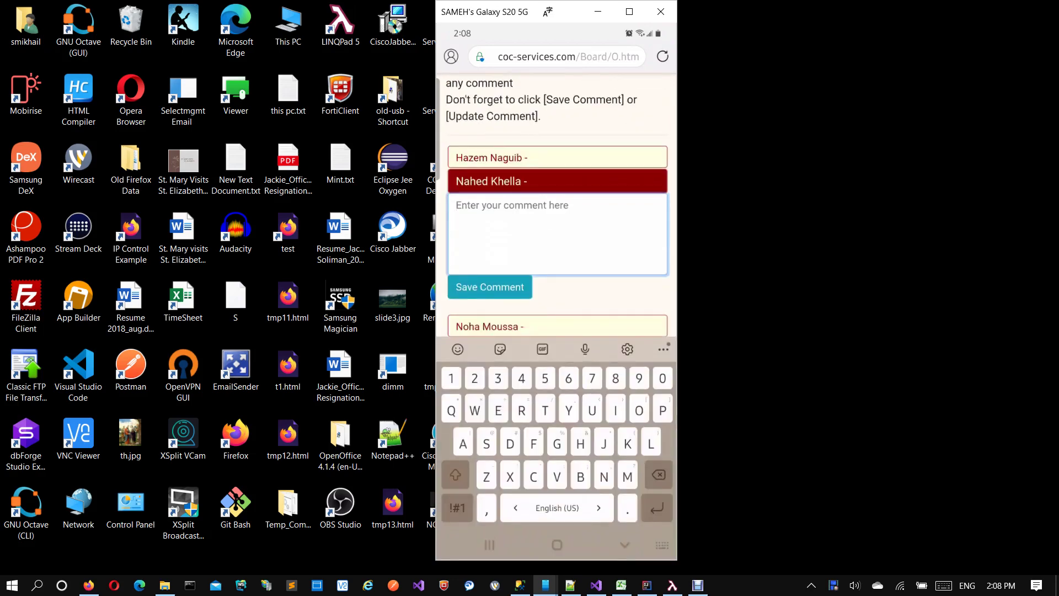
text(T)
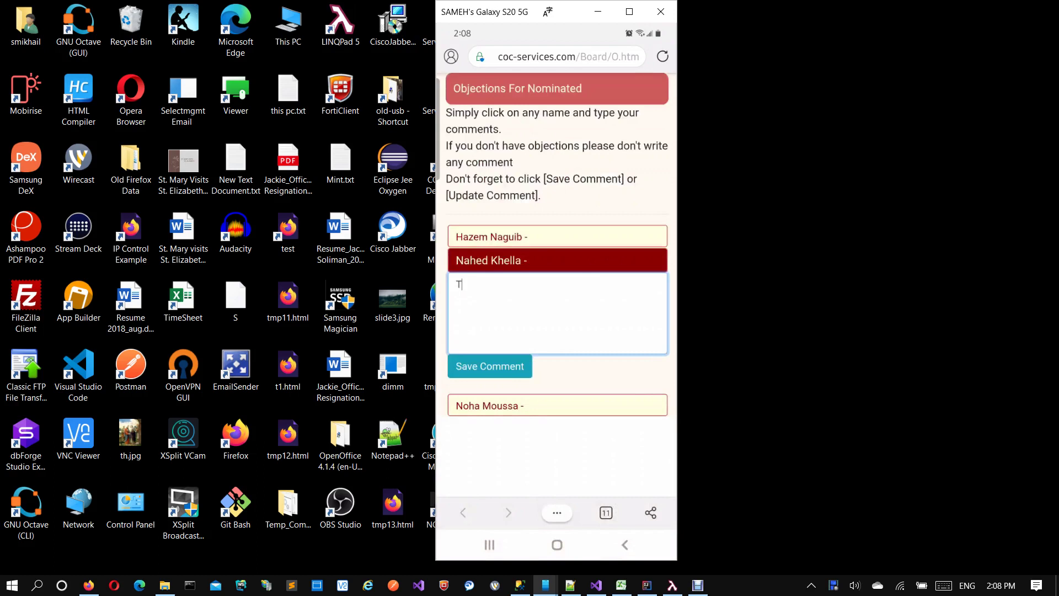
text(est Objecttion)
key(BackSpace)
key(BackSpace)
key(BackSpace)
key(BackSpace)
text(ion)
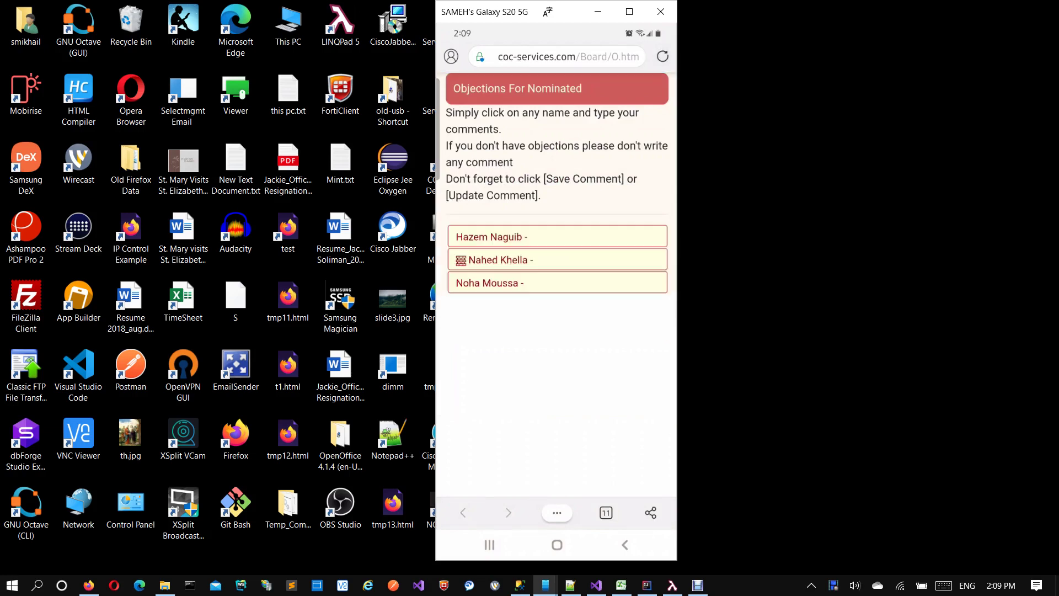
click(557, 259)
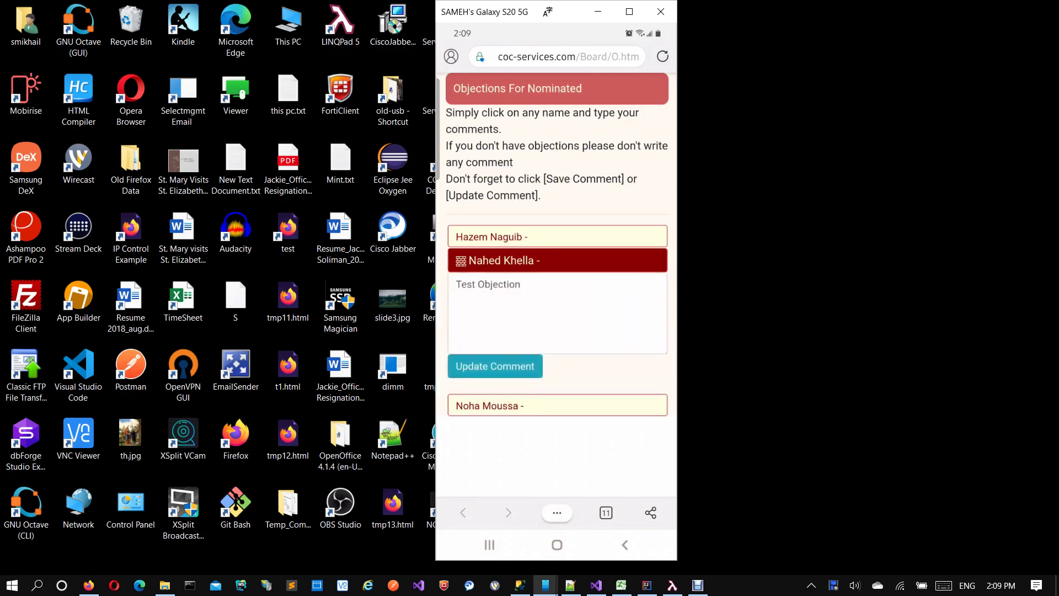
click(557, 259)
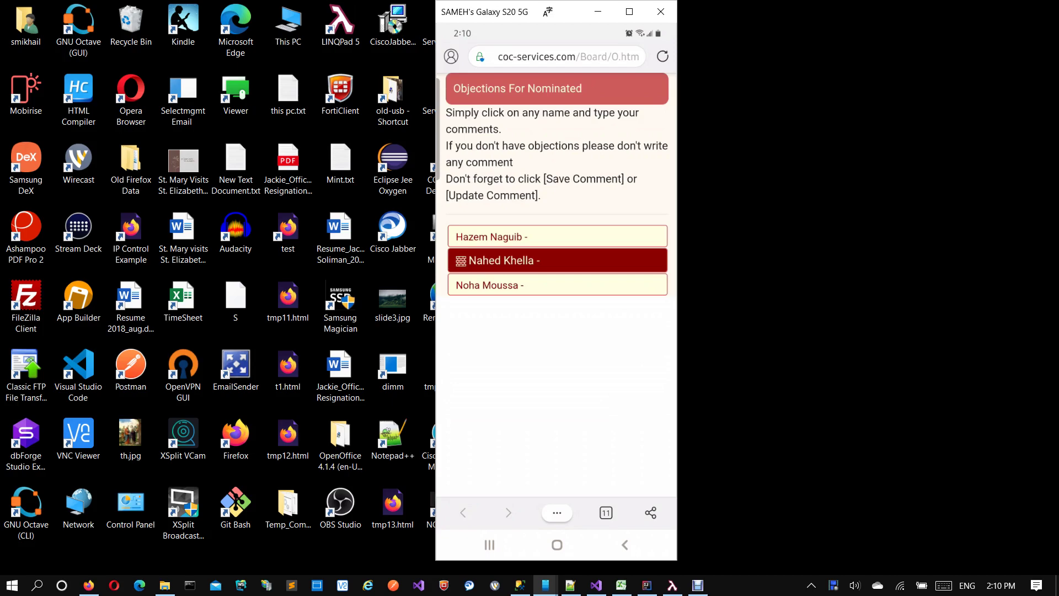
Step: Return to the coc-services Phone conversation and open the voting link in its latest message
click(624, 545)
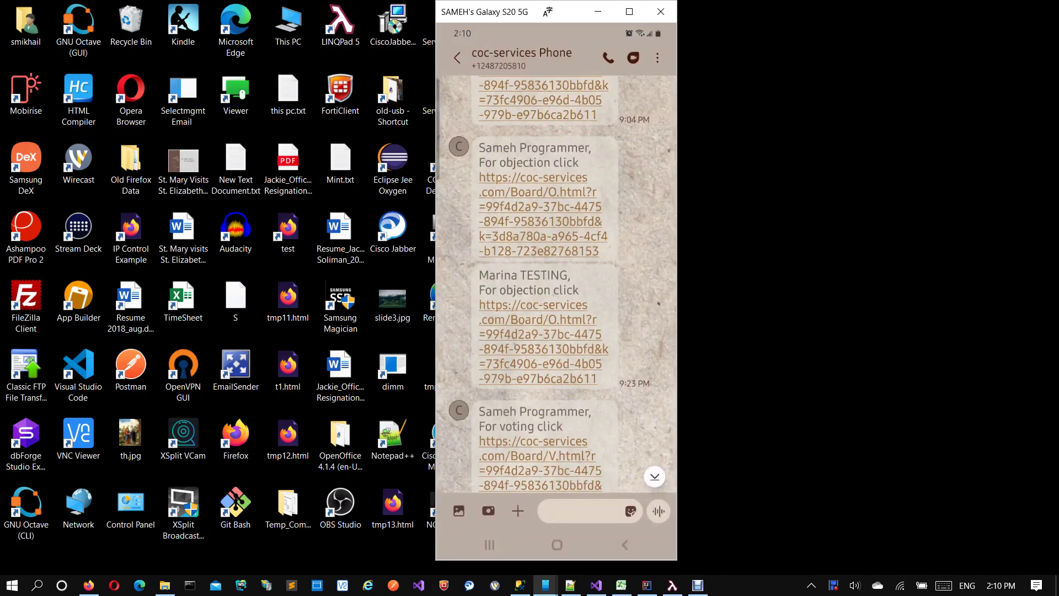
scroll(556, 283, down, 2)
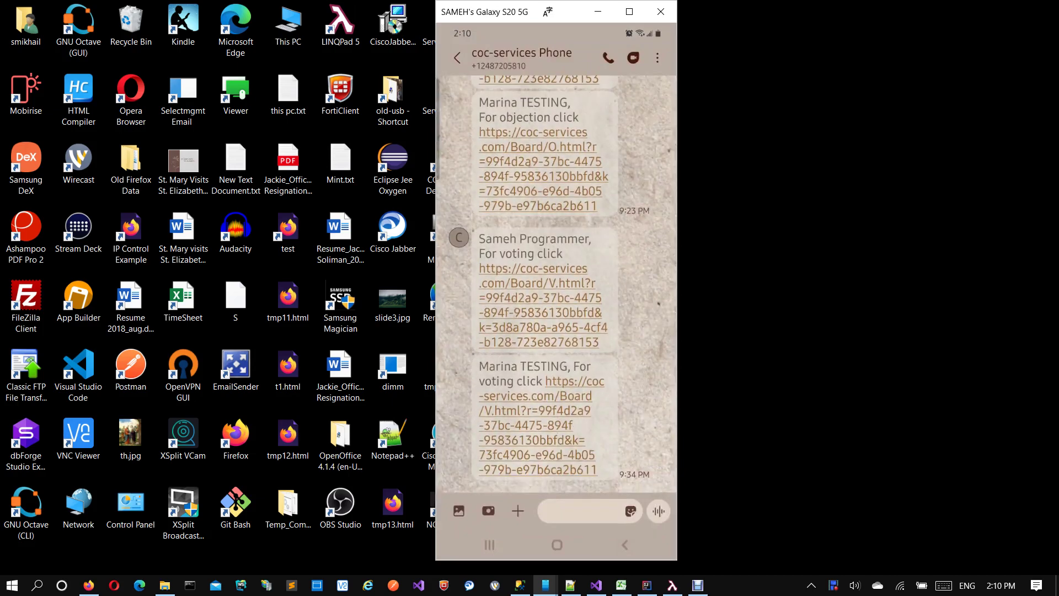
click(535, 418)
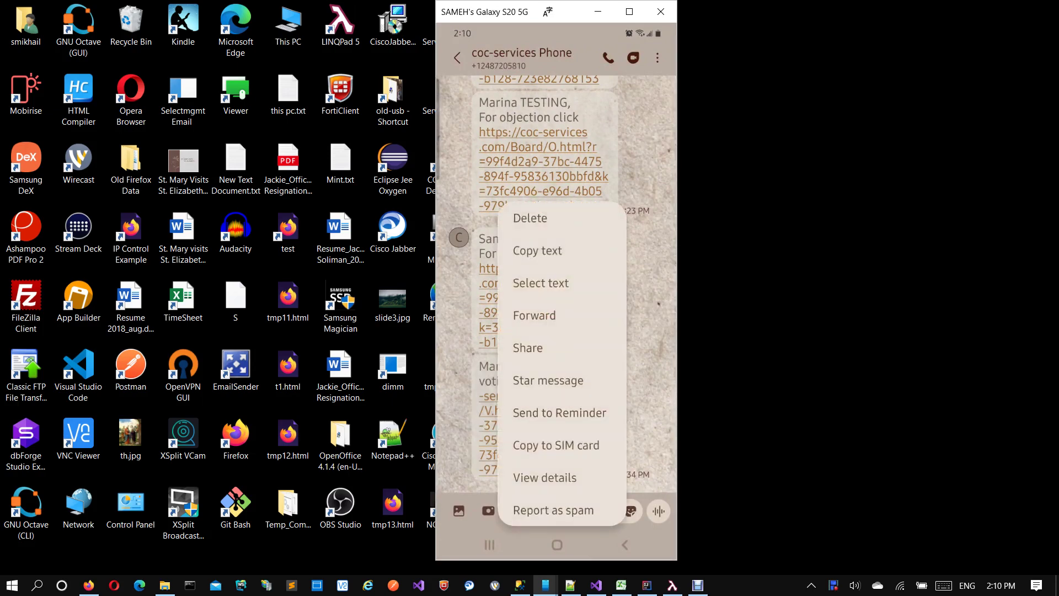
key(Escape)
click(542, 425)
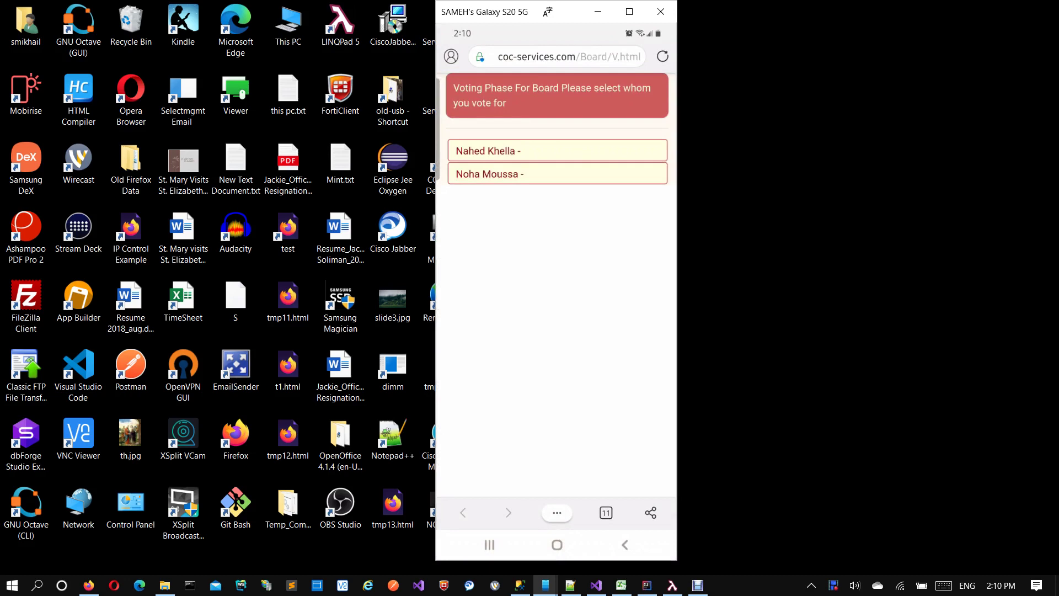
Step: Vote for the first candidate on the board voting page
click(557, 150)
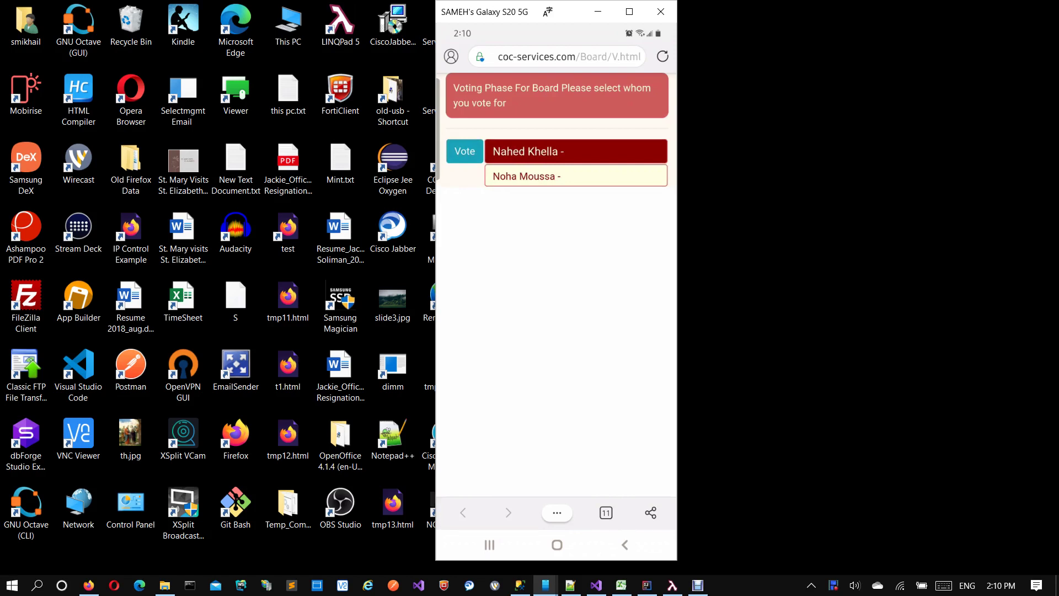
click(465, 151)
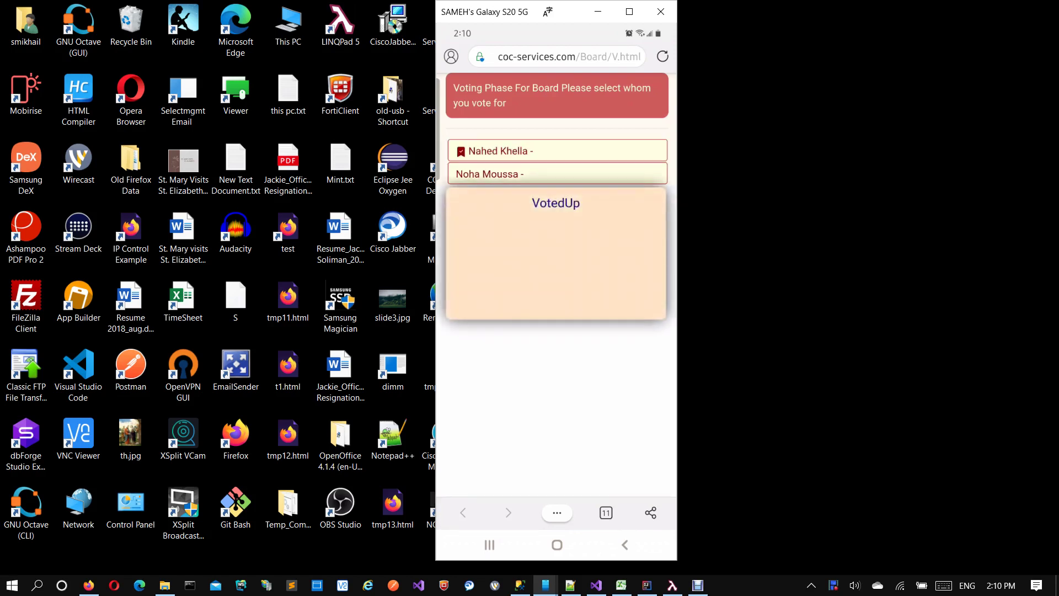
Step: Vote for the second candidate and withdraw that vote
click(557, 173)
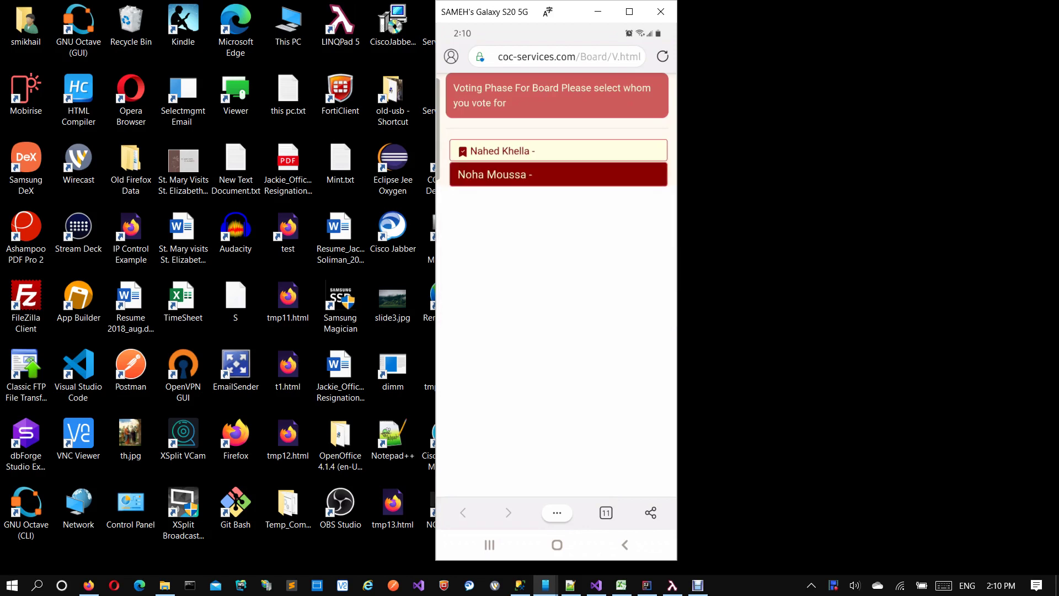
click(464, 174)
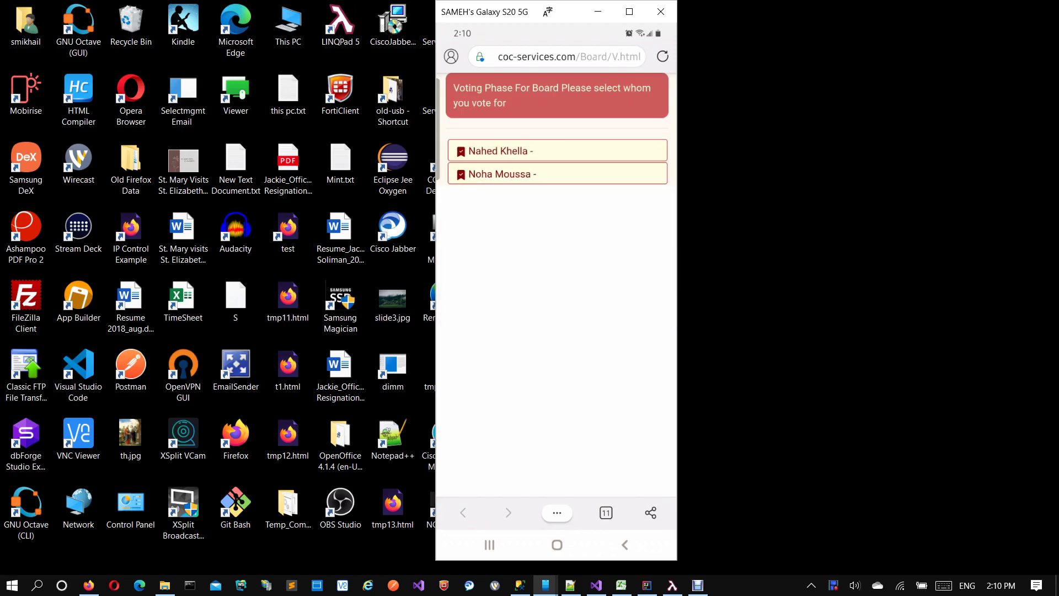
click(557, 174)
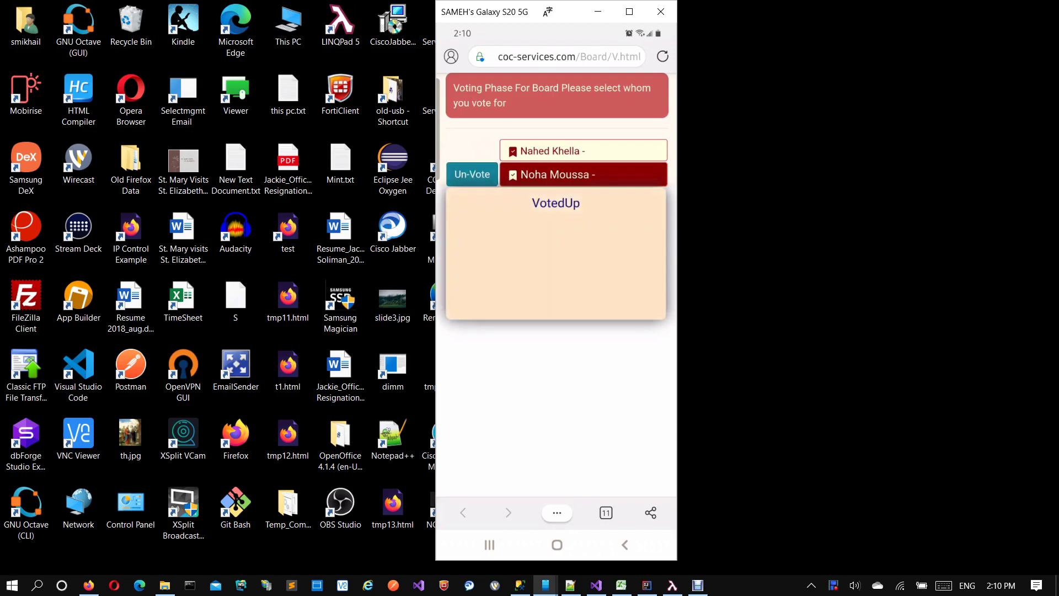
click(472, 174)
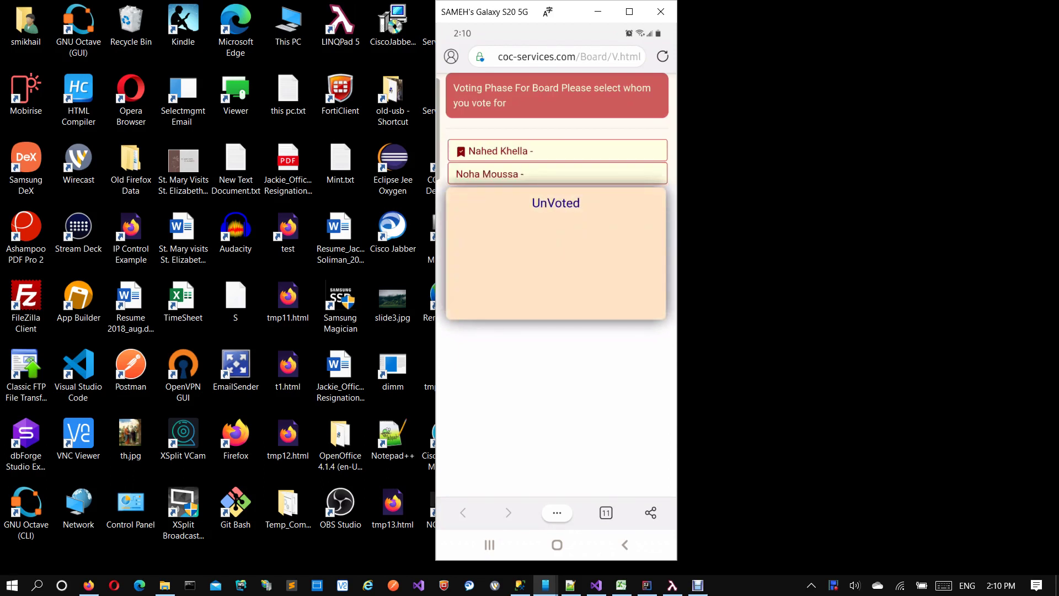
Step: Select the second candidate again for voting
click(558, 174)
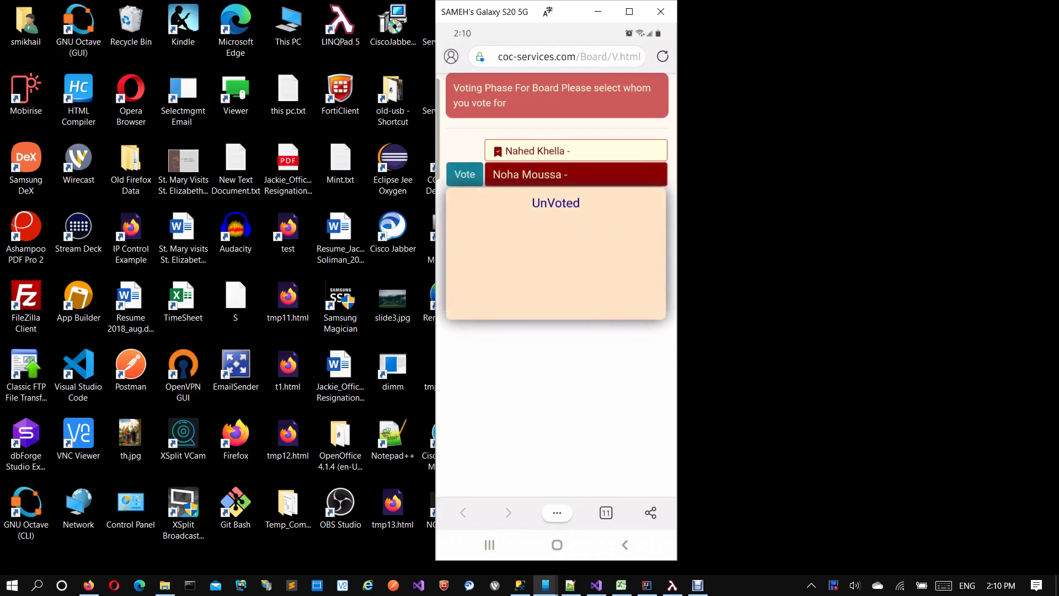